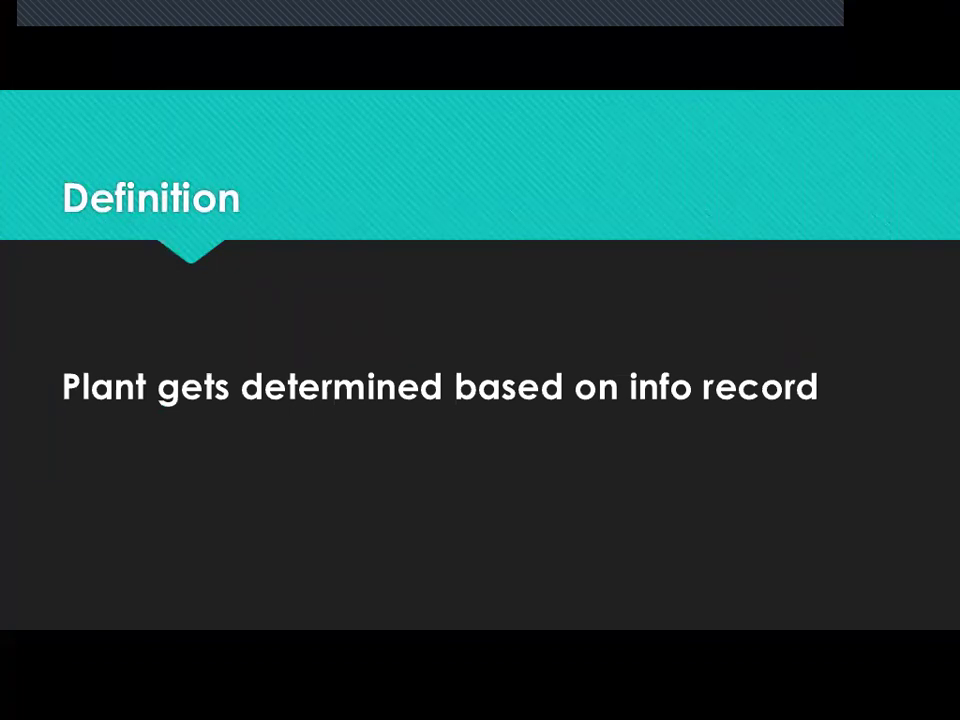
- Leave the slide show, switch to the SAP Easy Access session and start transaction VD51
{"action": "key", "text": "Escape"}
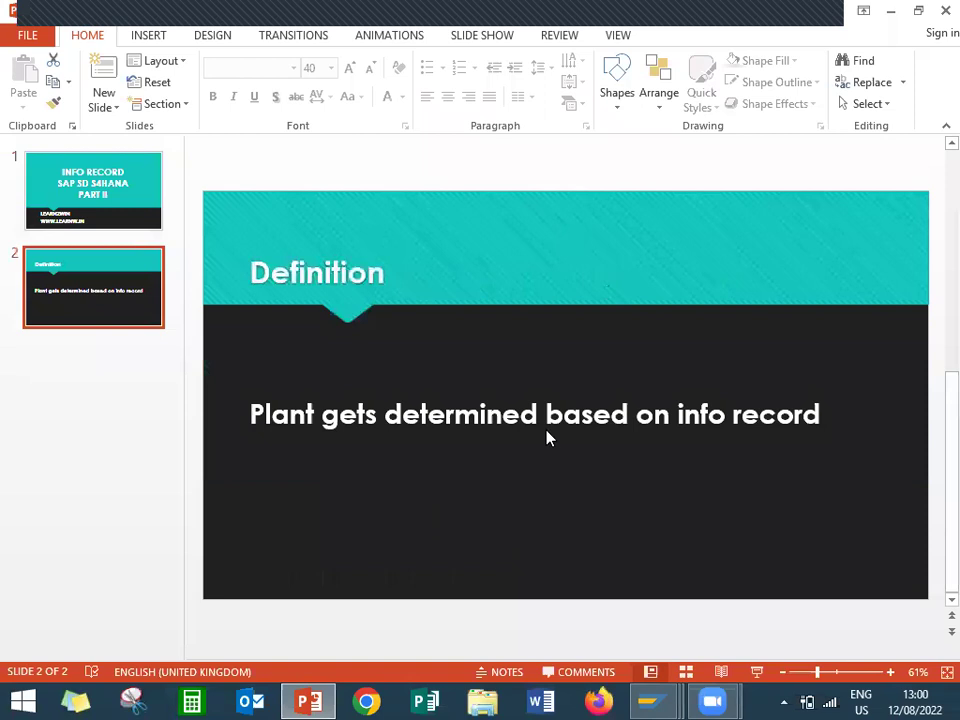
{"action": "mouse_move", "coordinate": [666, 700]}
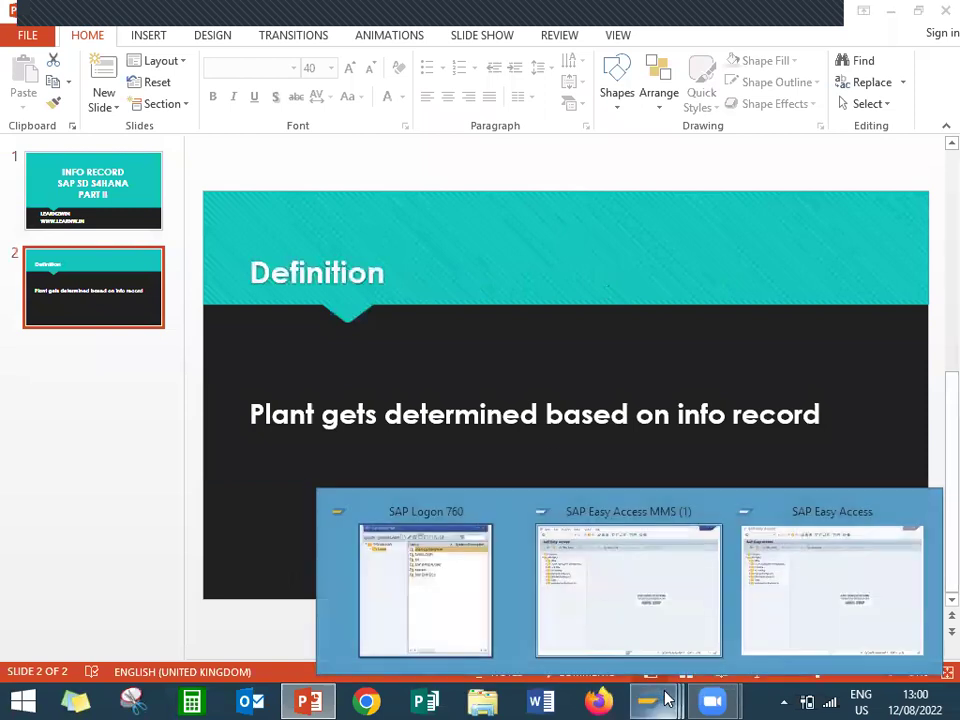
{"action": "left_click", "coordinate": [728, 626]}
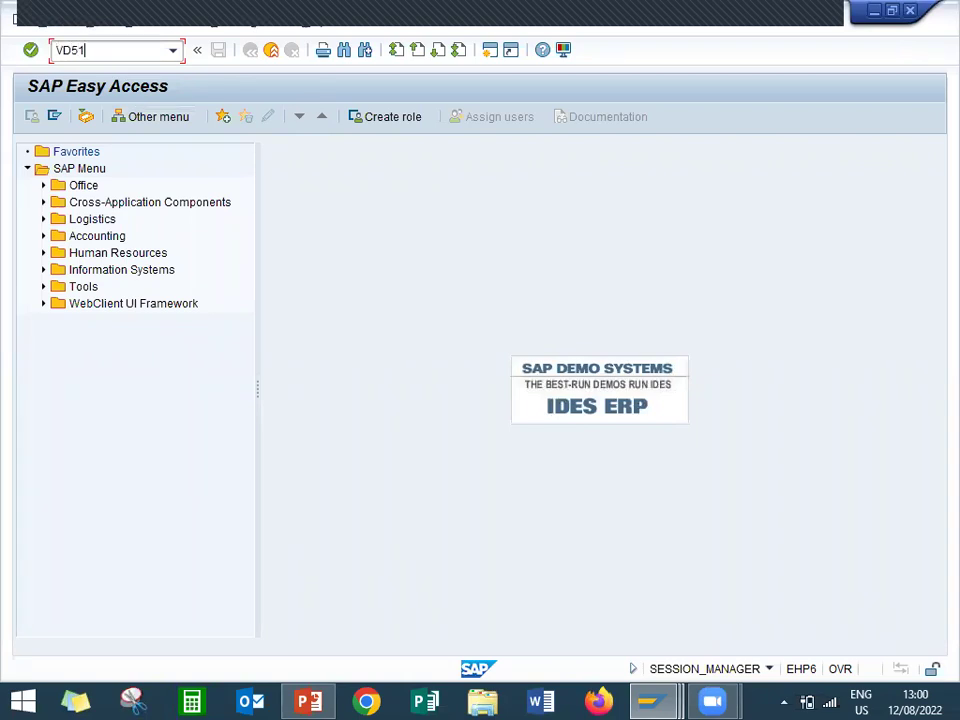
{"action": "left_click", "coordinate": [123, 57]}
{"action": "type", "text": "VD51"}
{"action": "key", "text": "Return"}
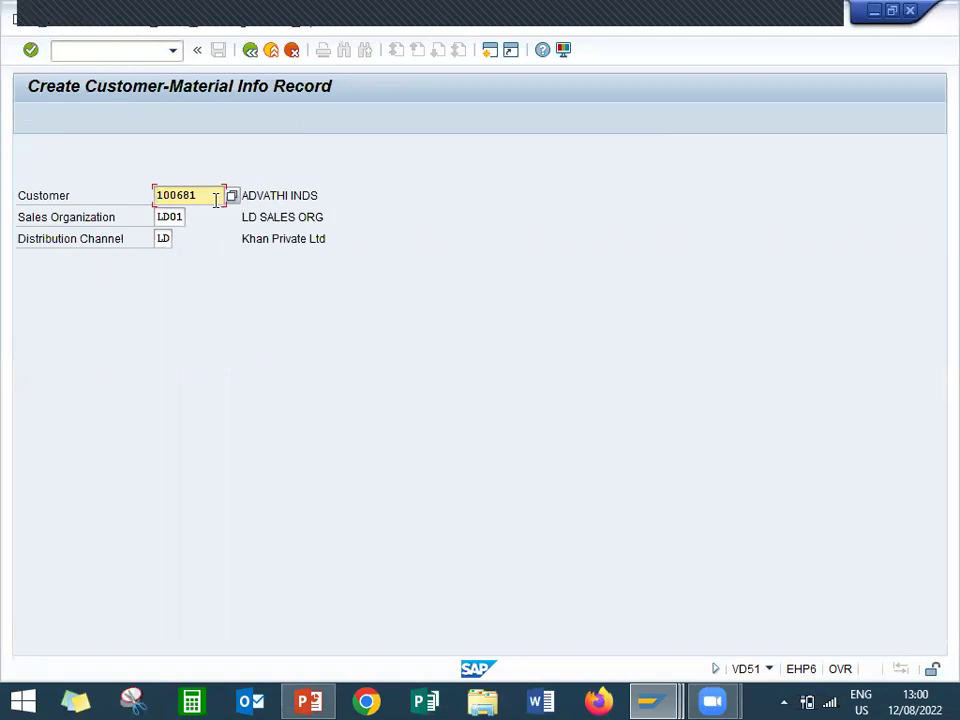
- Continue with the given customer, sales organization LD01 and distribution channel LD, and enter material 5530 in the info record
{"action": "left_click_drag", "start_coordinate": [214, 197], "coordinate": [142, 195]}
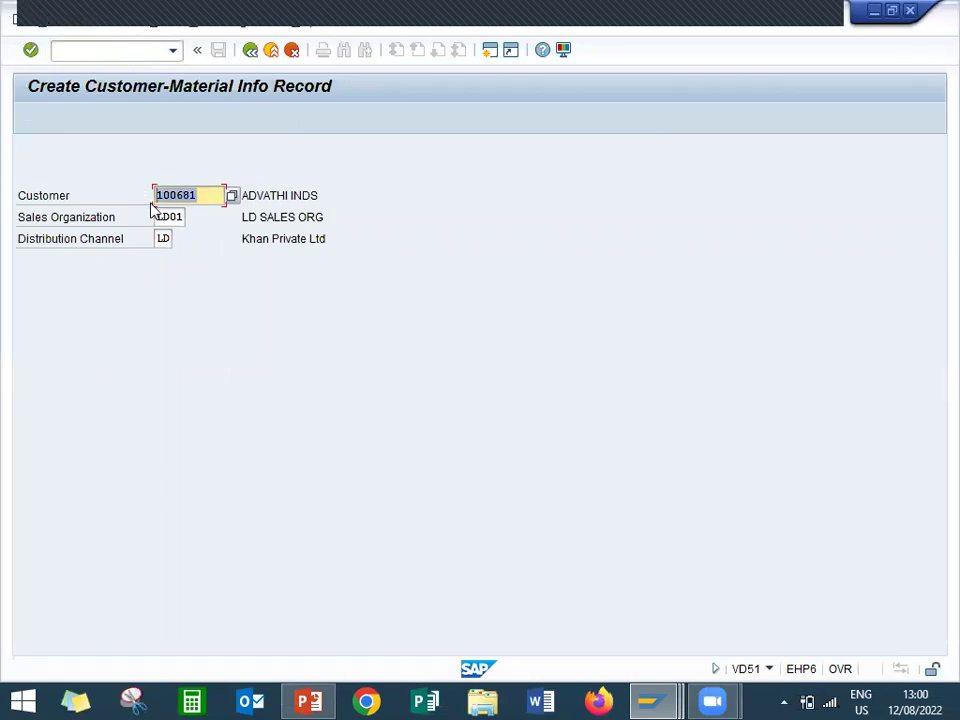
{"action": "left_click", "coordinate": [162, 238]}
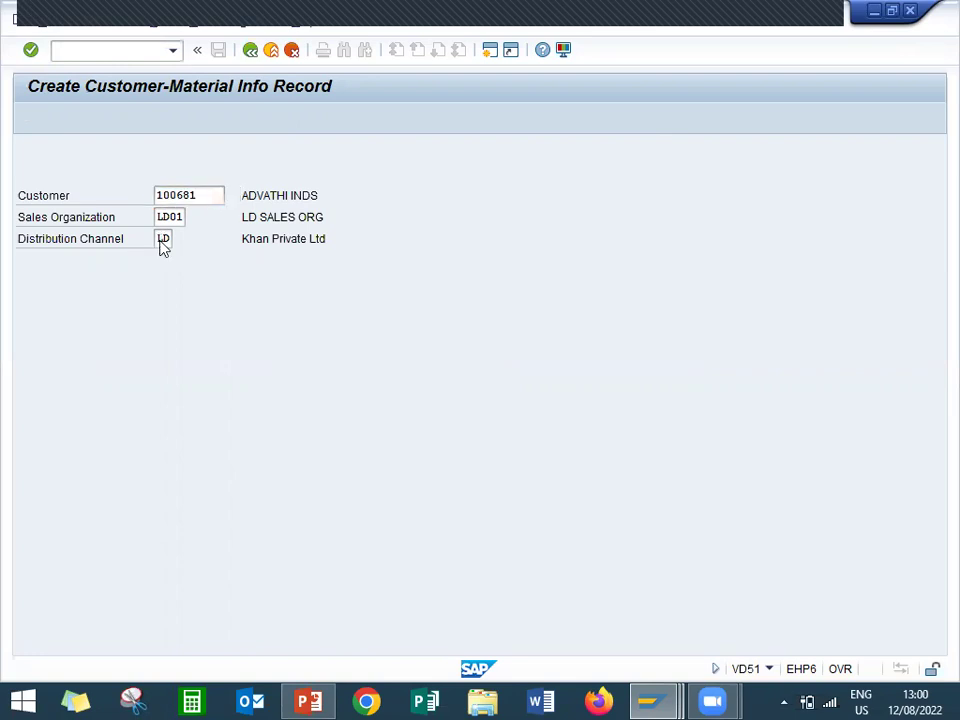
{"action": "key", "text": "Return"}
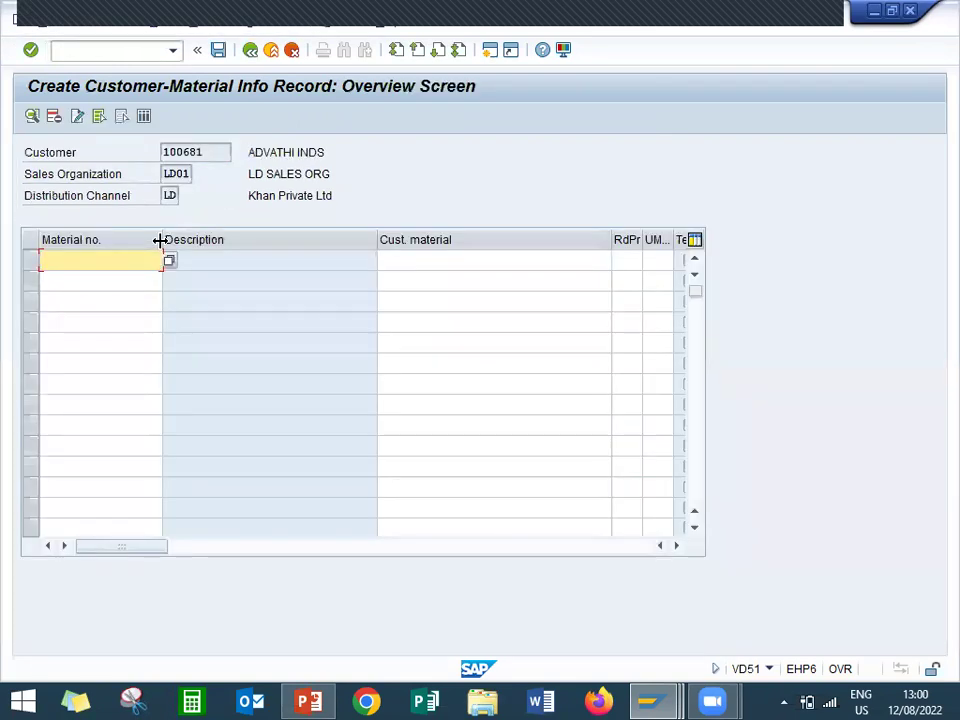
{"action": "type", "text": "5530"}
{"action": "key", "text": "Return"}
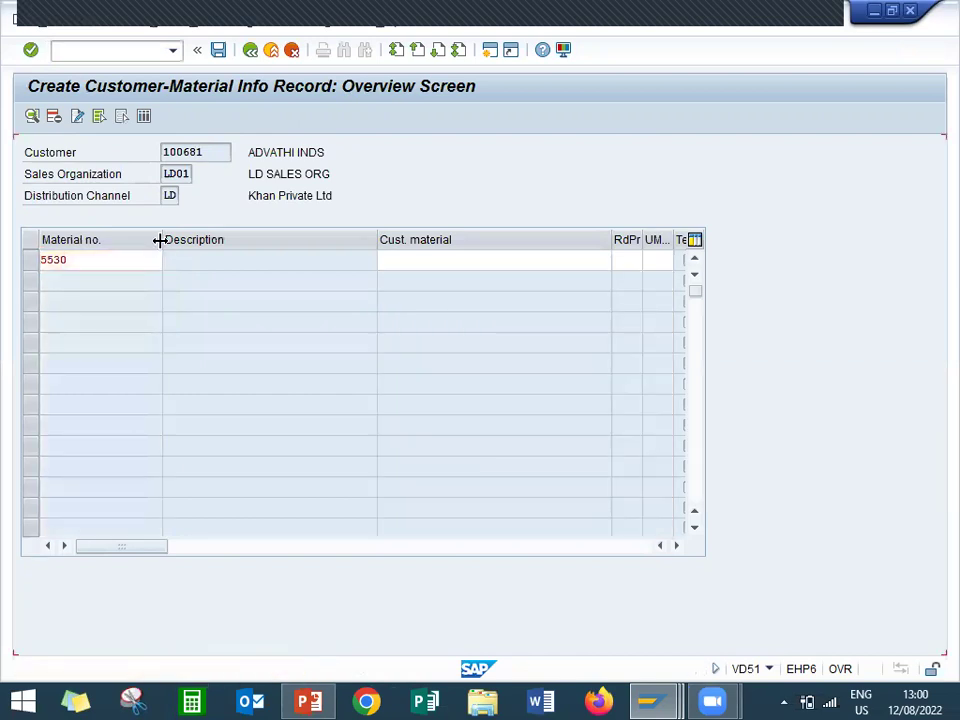
- Set plant LD01 in the shipping data of material 5530, save the info record and leave the transaction
{"action": "double_click", "coordinate": [134, 264]}
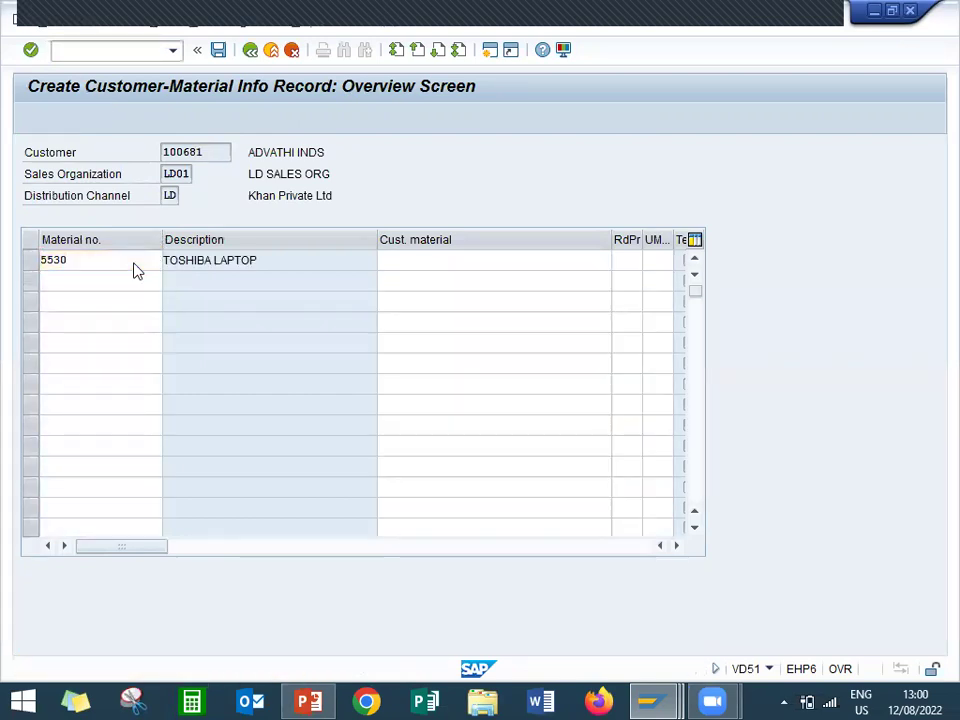
{"action": "left_click", "coordinate": [174, 391]}
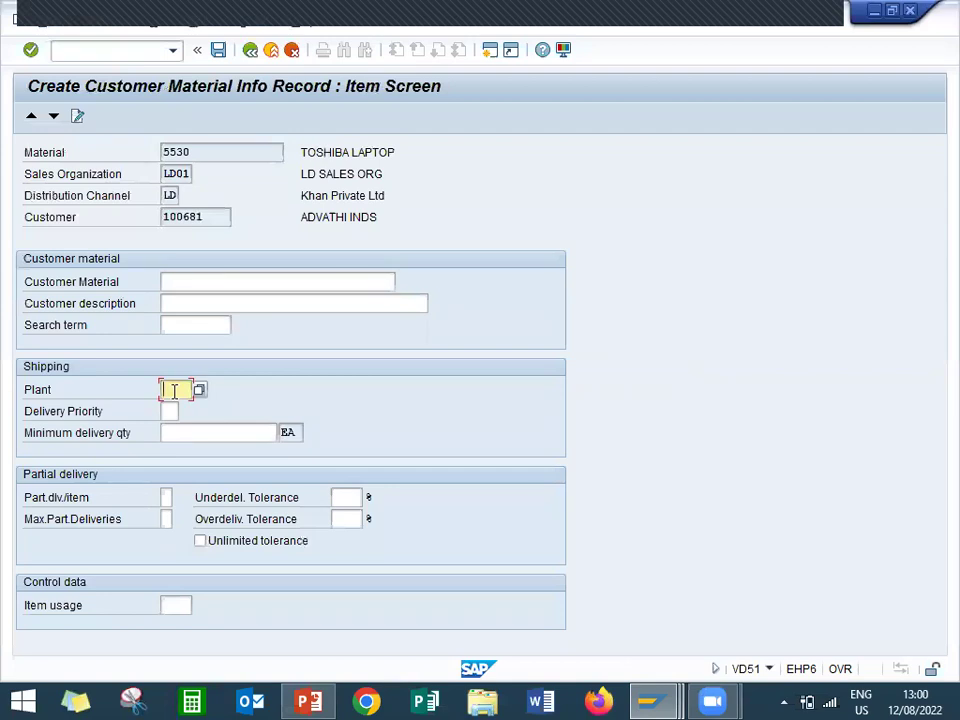
{"action": "type", "text": "LD01"}
{"action": "left_click_drag", "start_coordinate": [190, 389], "coordinate": [156, 396]}
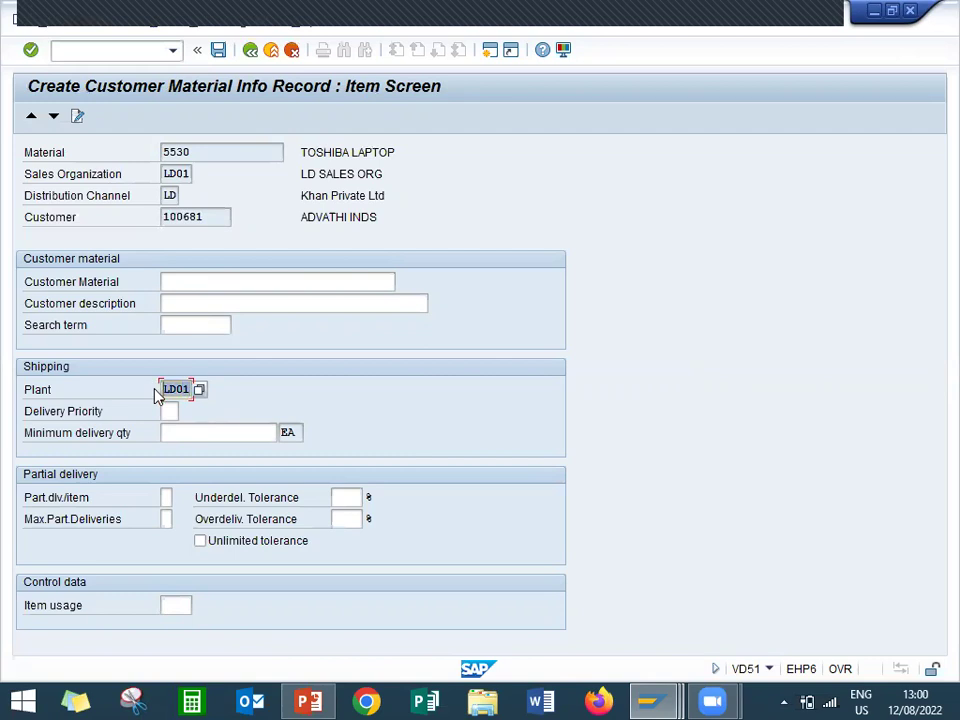
{"action": "key", "text": "Return"}
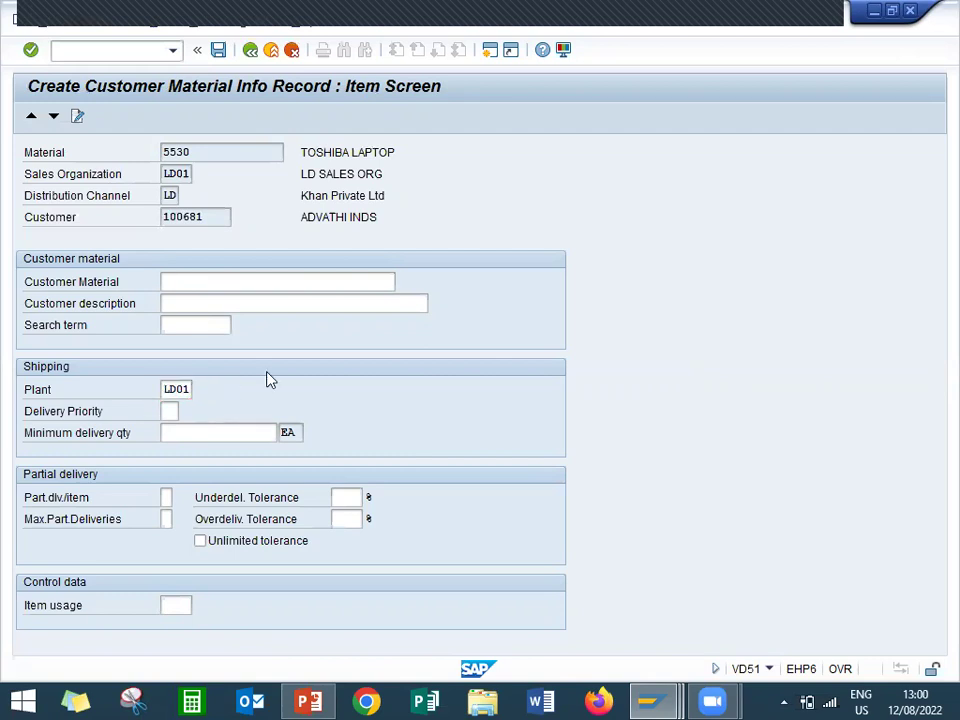
{"action": "left_click", "coordinate": [220, 50]}
{"action": "key", "text": "F3"}
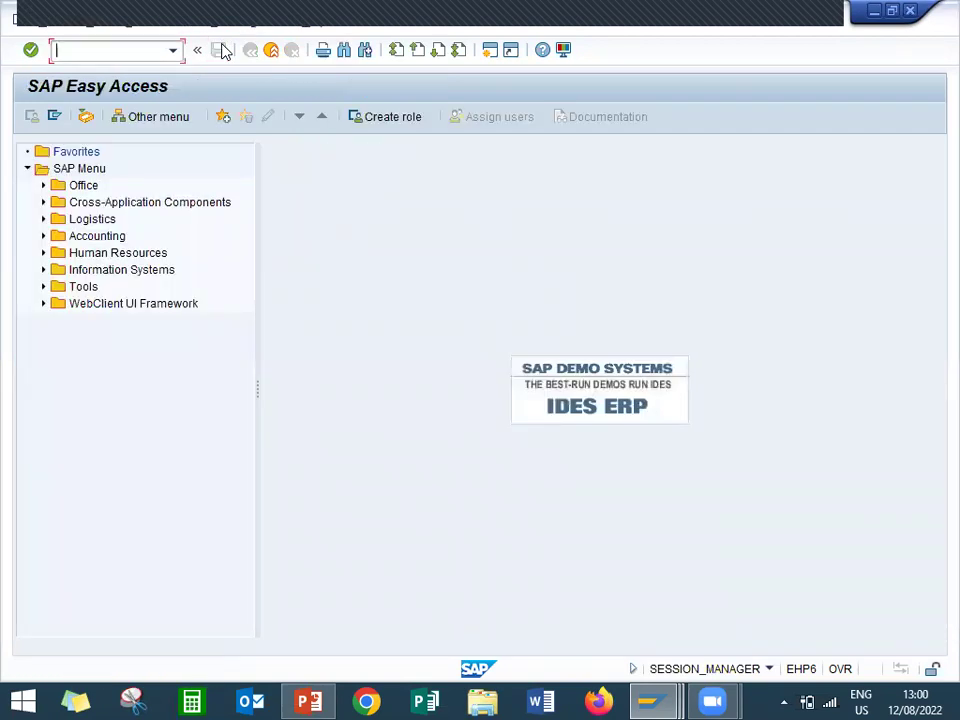
- Start transaction VA01 and begin a sales order of type OR for sales area LD01, LD, LD
{"action": "type", "text": "VA01"}
{"action": "key", "text": "Return"}
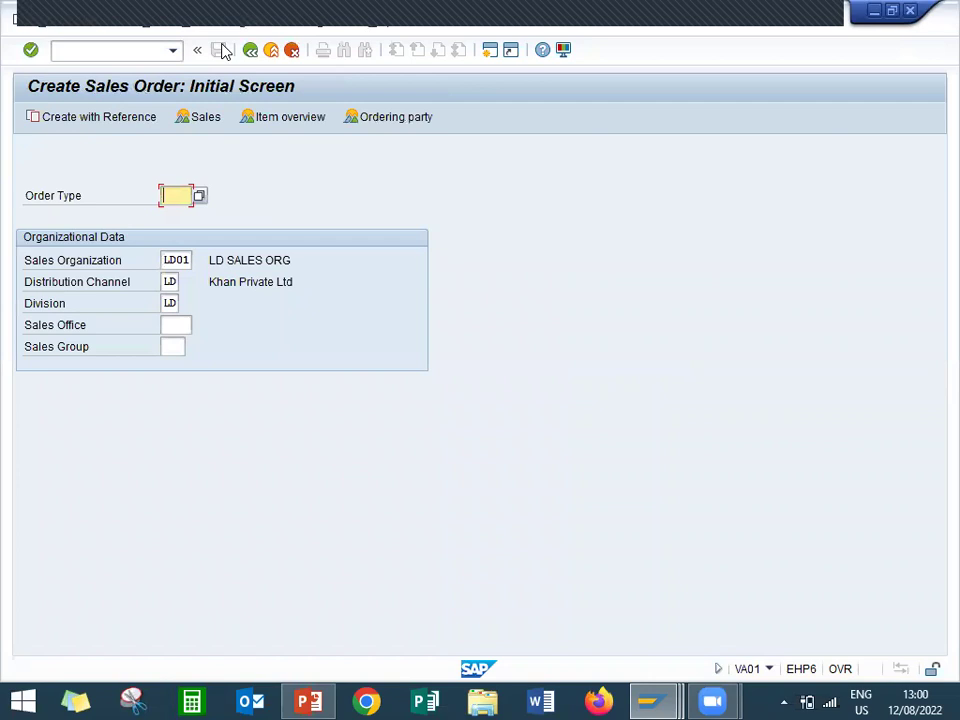
{"action": "type", "text": "or"}
{"action": "key", "text": "Return"}
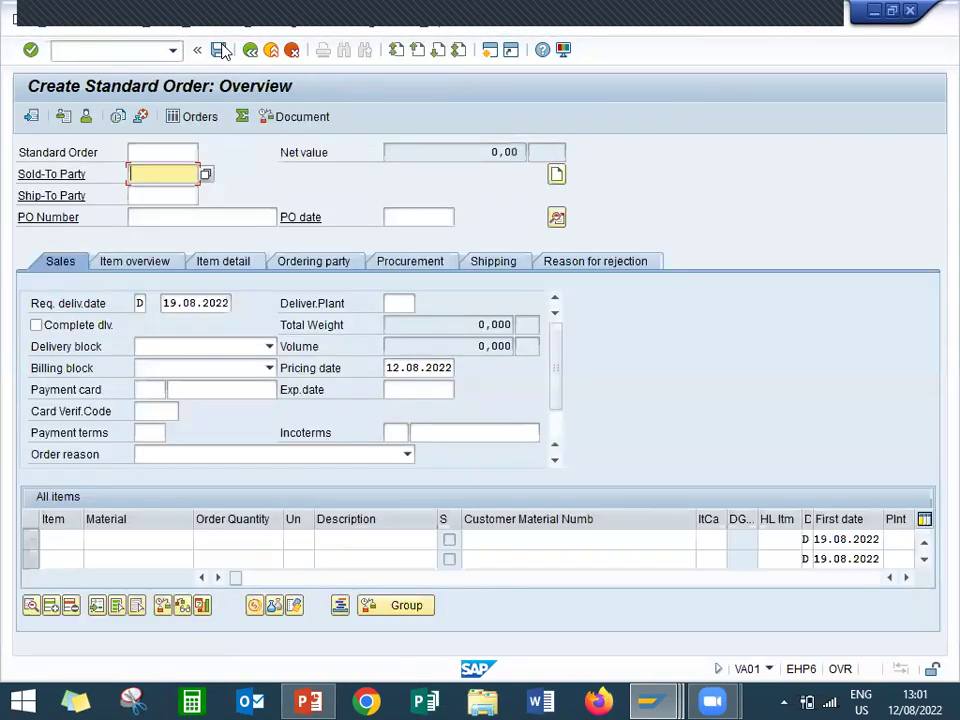
- Enter the customer number as sold-to party and add material 5530 with an order quantity of 10
{"action": "type", "text": "100681"}
{"action": "key", "text": "Return"}
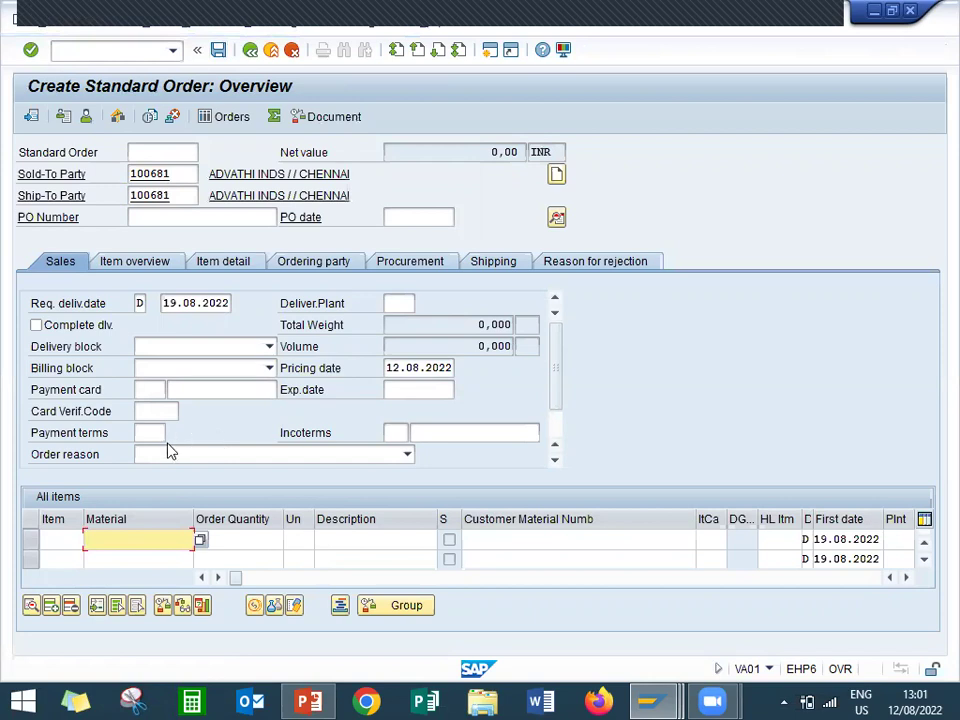
{"action": "type", "text": "5530"}
{"action": "key", "text": "Return"}
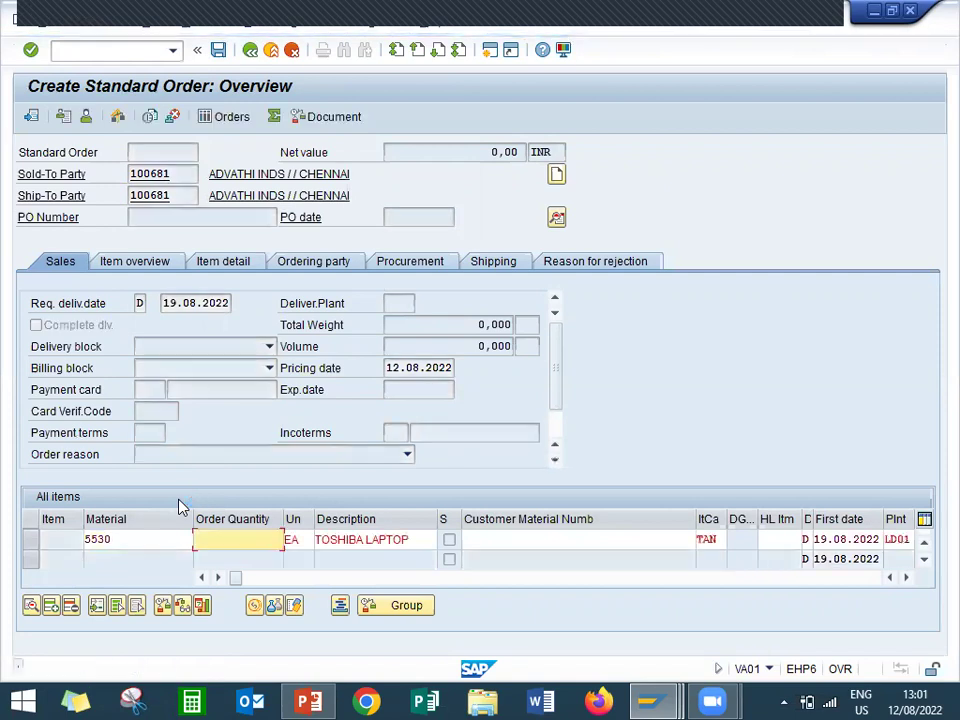
{"action": "left_click", "coordinate": [897, 539]}
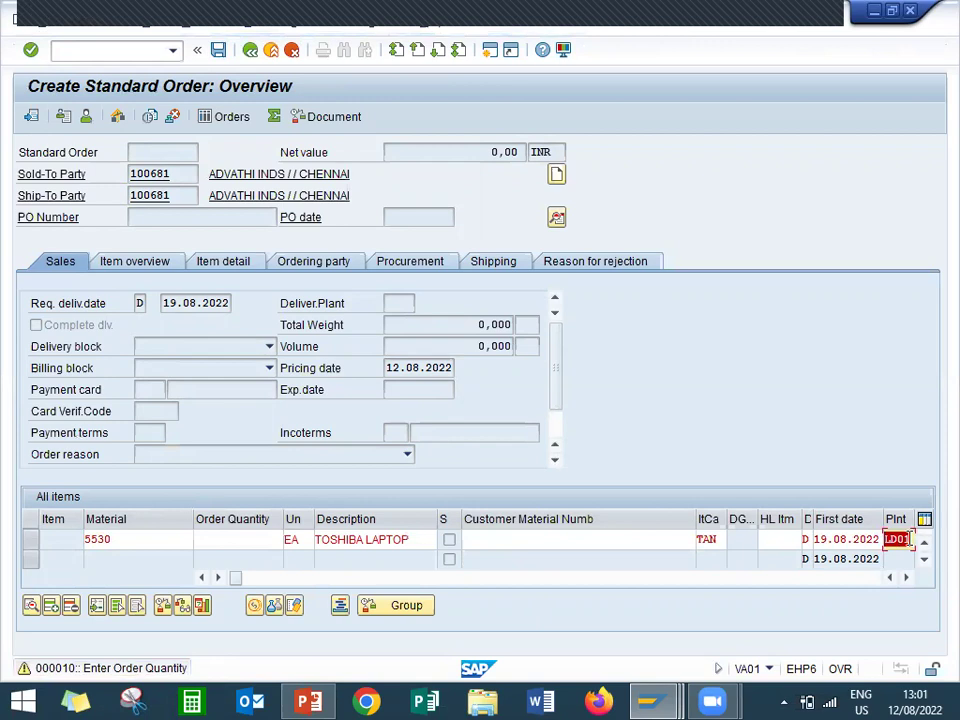
{"action": "left_click", "coordinate": [272, 537]}
{"action": "type", "text": "10"}
{"action": "key", "text": "Return"}
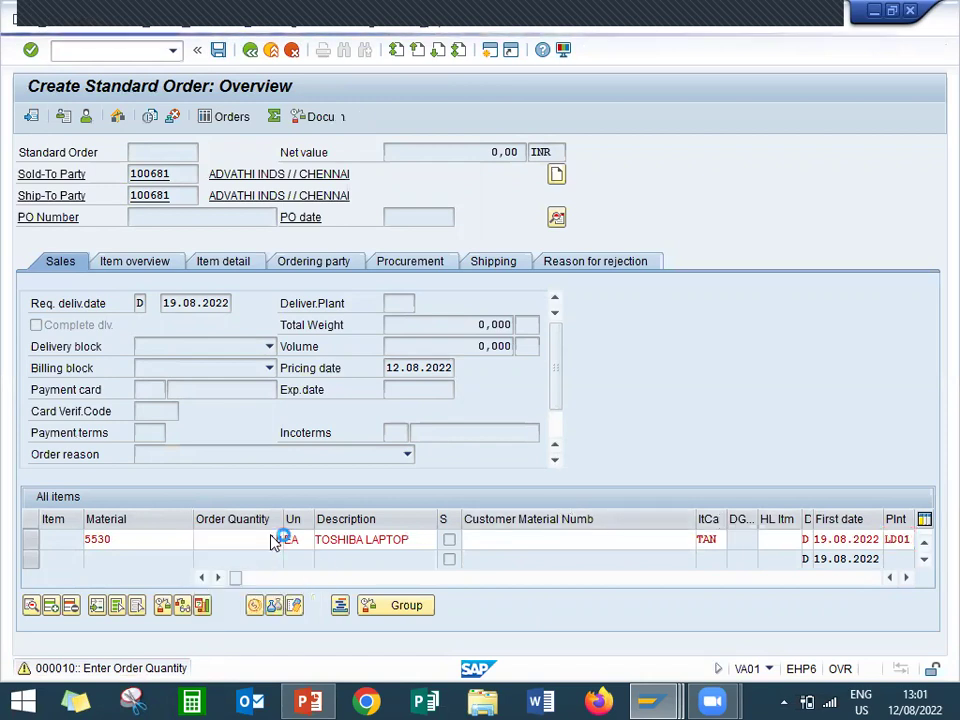
- Set the order's payment terms to 0001 and both incoterms fields to CFR
{"action": "left_click", "coordinate": [143, 432]}
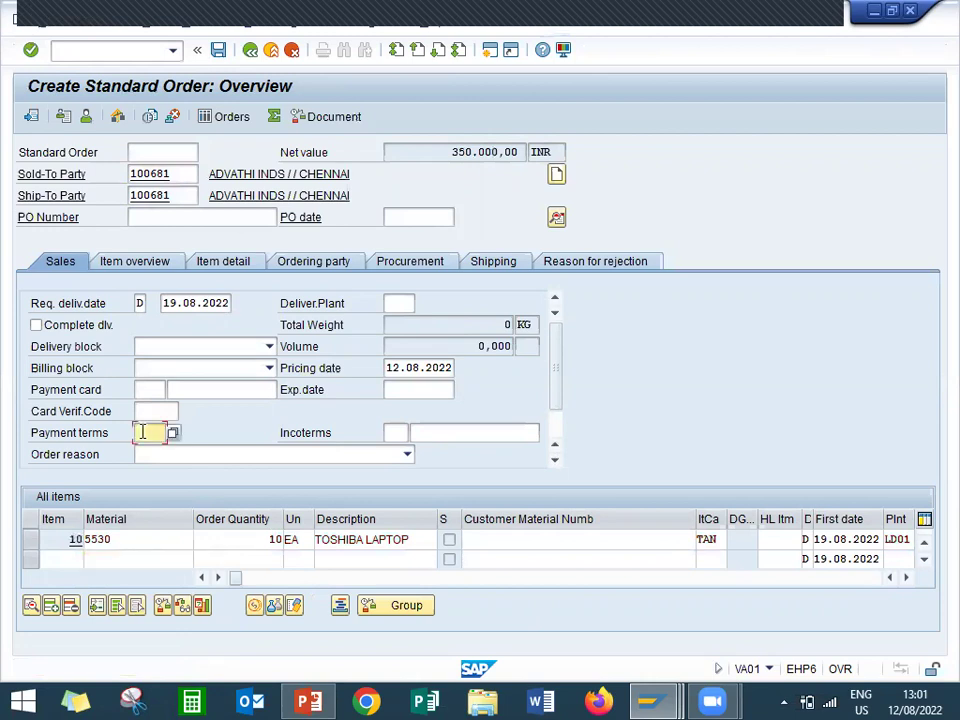
{"action": "key", "text": "Down"}
{"action": "key", "text": "Tab"}
{"action": "key", "text": "Down"}
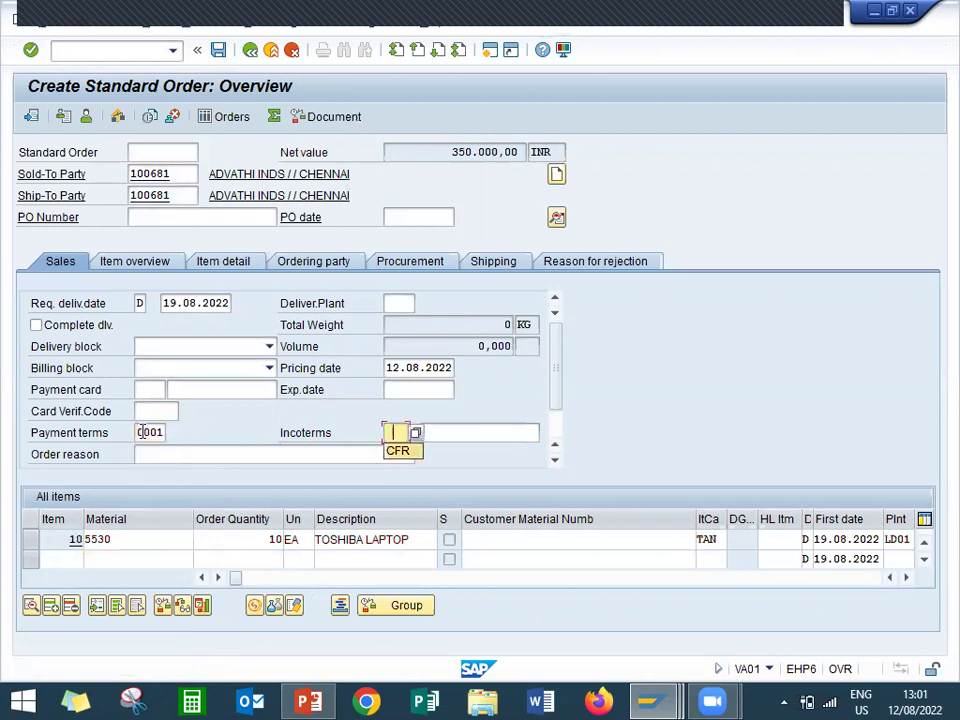
{"action": "key", "text": "Tab"}
{"action": "type", "text": "CFR"}
{"action": "key", "text": "Return"}
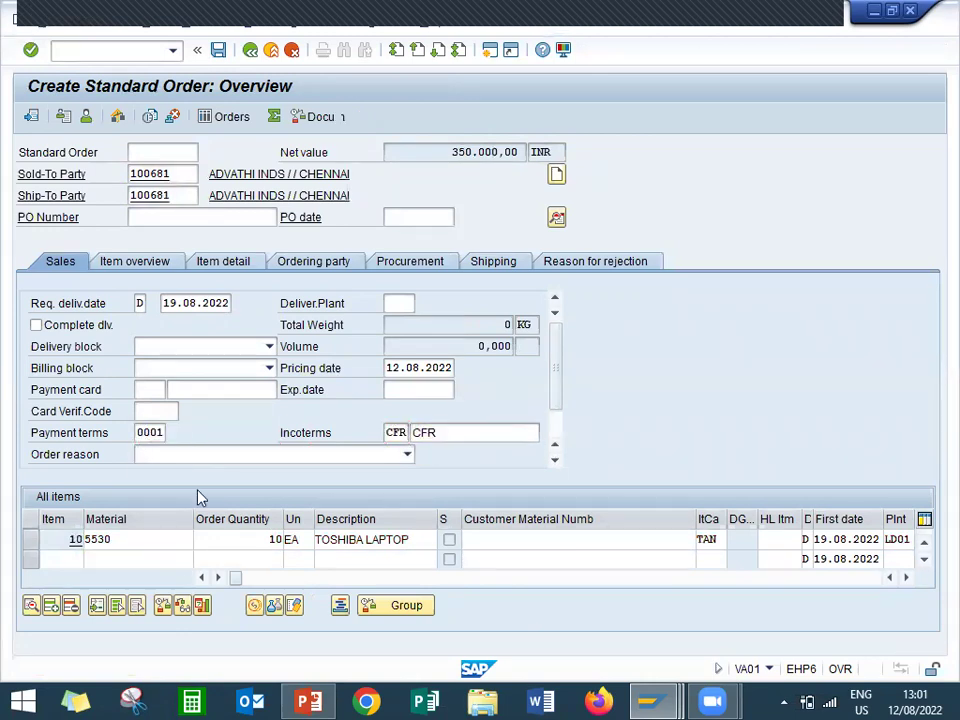
{"action": "key", "text": "Return"}
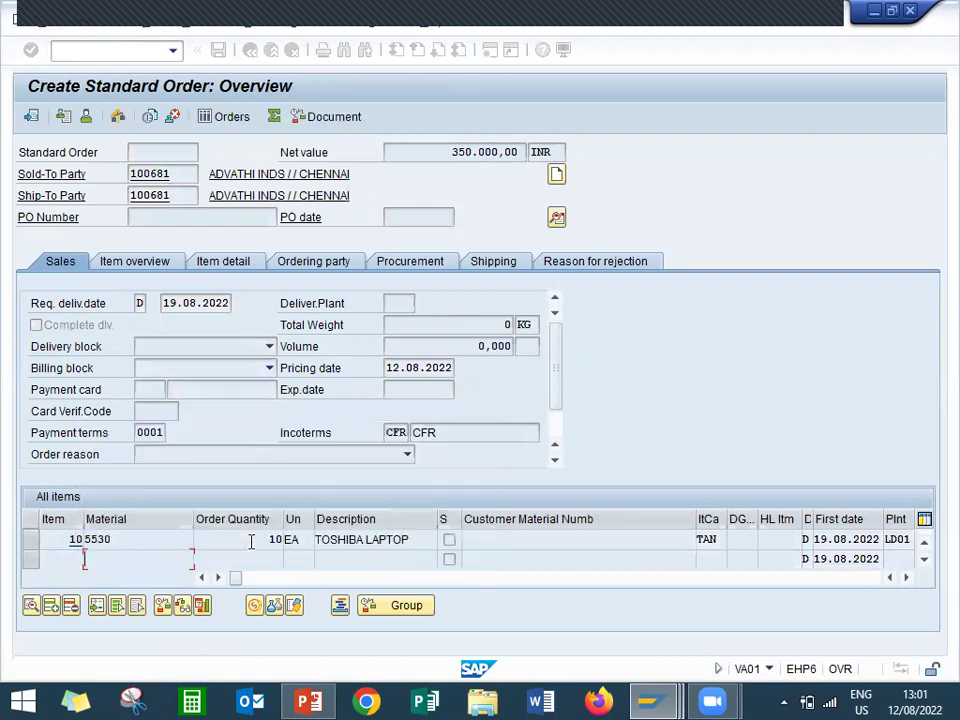
- Open the shipping data of item 10 and set its storage location to LD01
{"action": "double_click", "coordinate": [306, 543]}
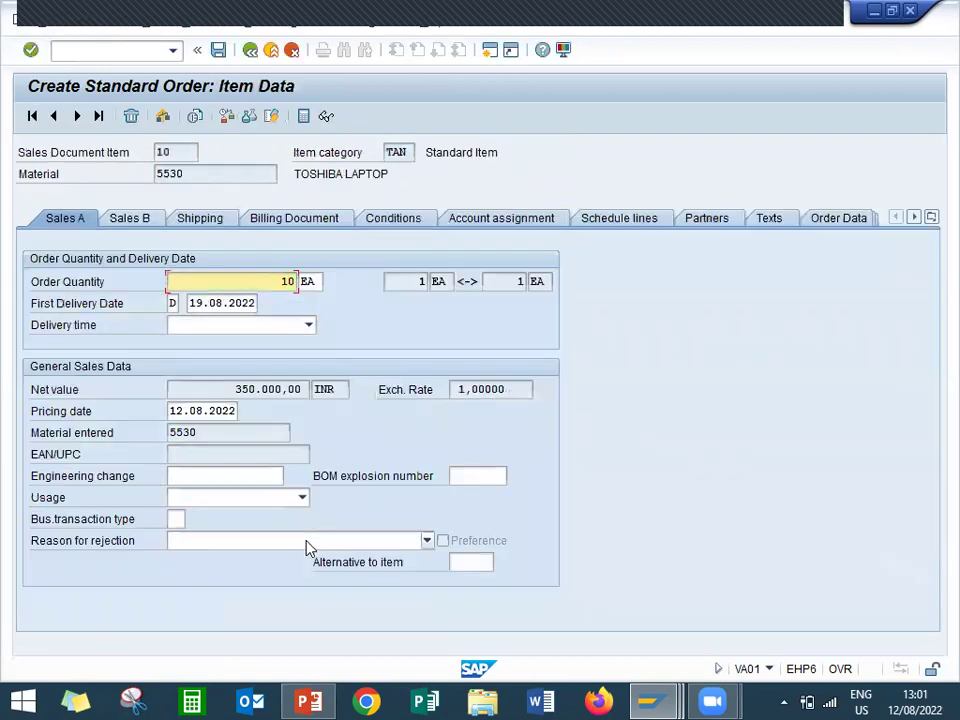
{"action": "left_click", "coordinate": [212, 224]}
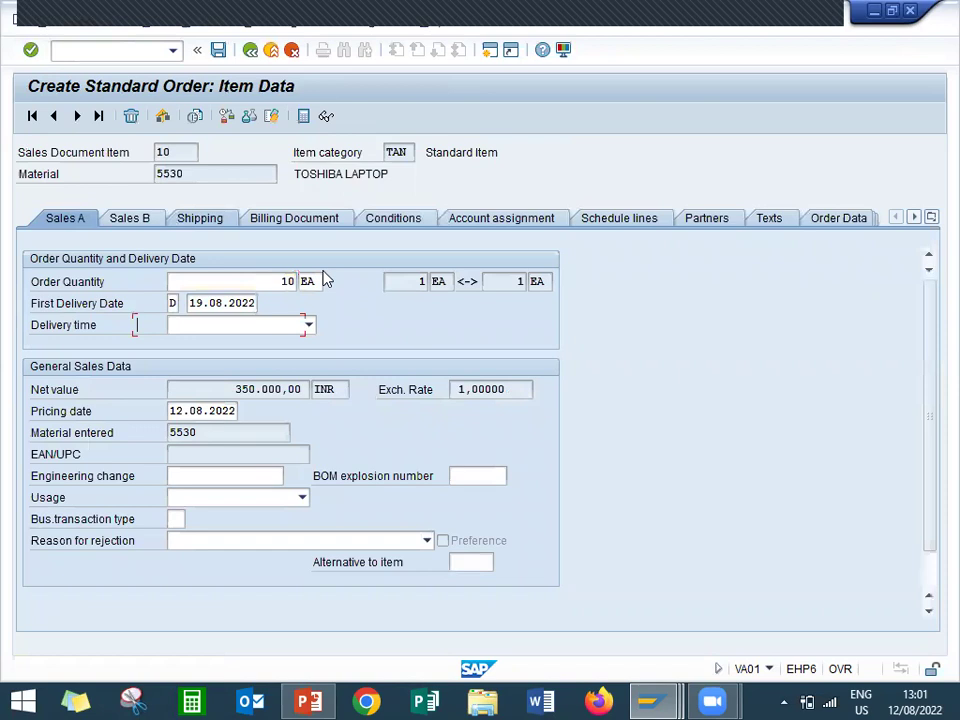
{"action": "left_click", "coordinate": [431, 369]}
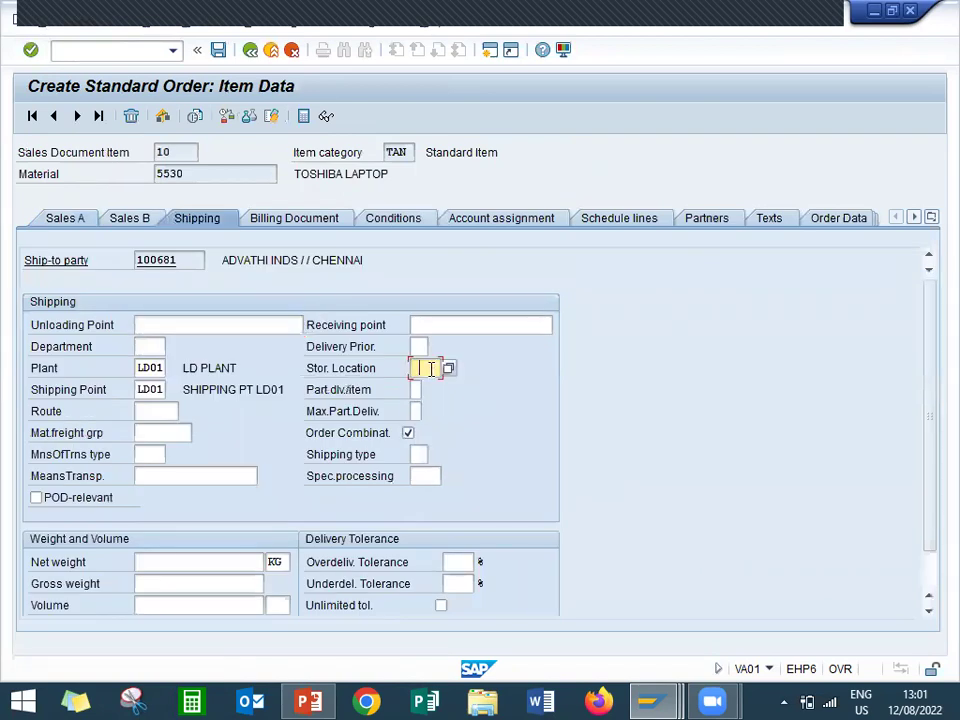
{"action": "left_click", "coordinate": [448, 368]}
{"action": "left_click", "coordinate": [426, 385]}
{"action": "key", "text": "Return"}
- Set the item's net weight and gross weight to 10 KG each
{"action": "left_click", "coordinate": [221, 562]}
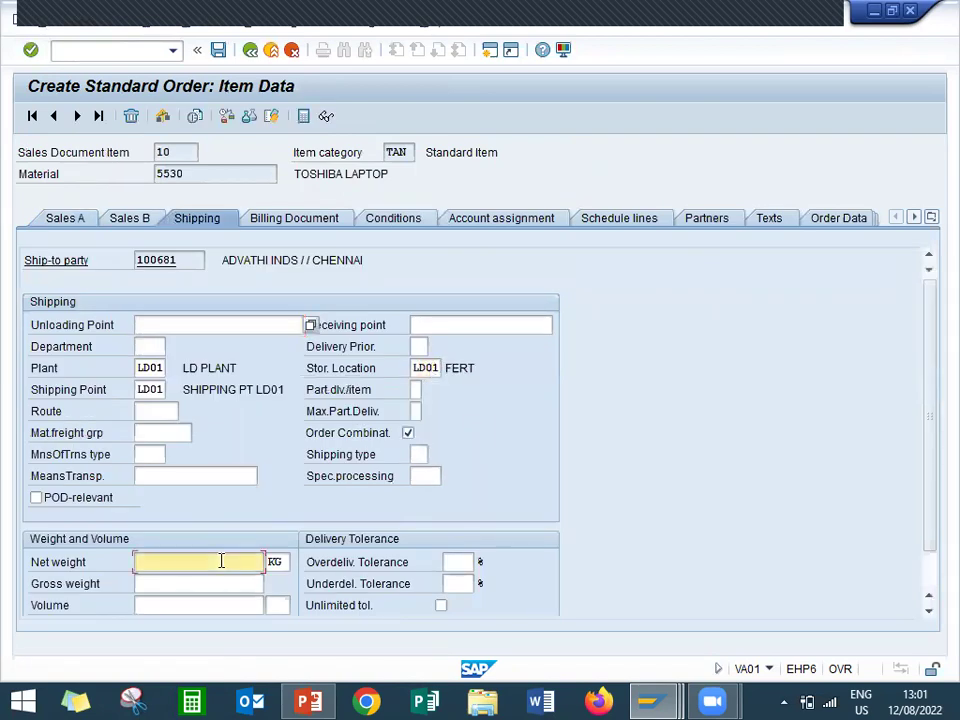
{"action": "type", "text": "10"}
{"action": "key", "text": "Return"}
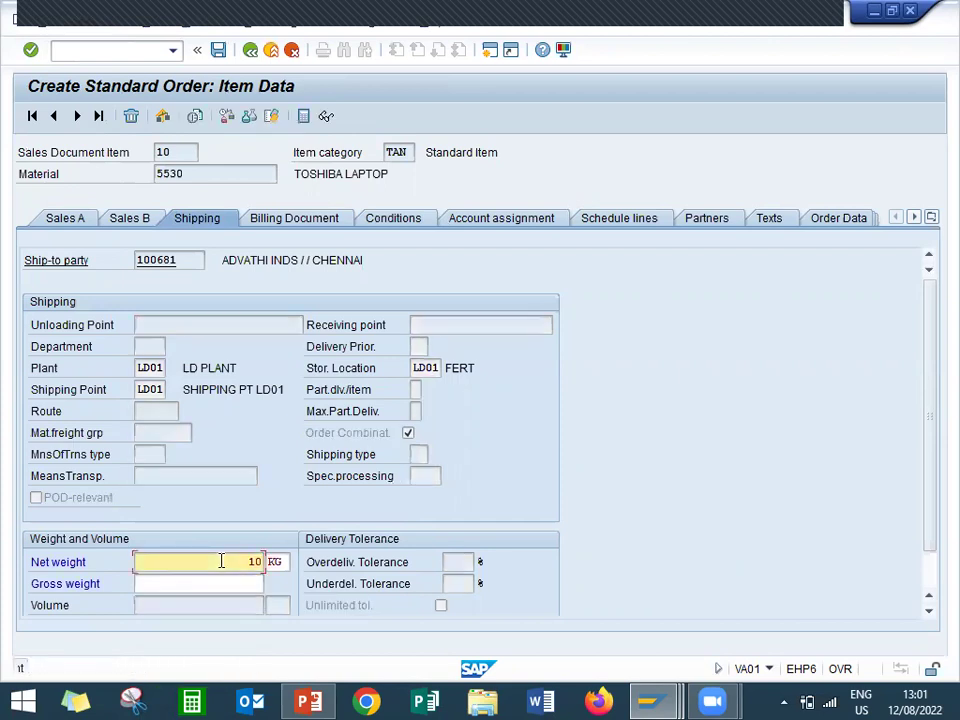
{"action": "type", "text": "10"}
{"action": "key", "text": "Return"}
{"action": "key", "text": "Return"}
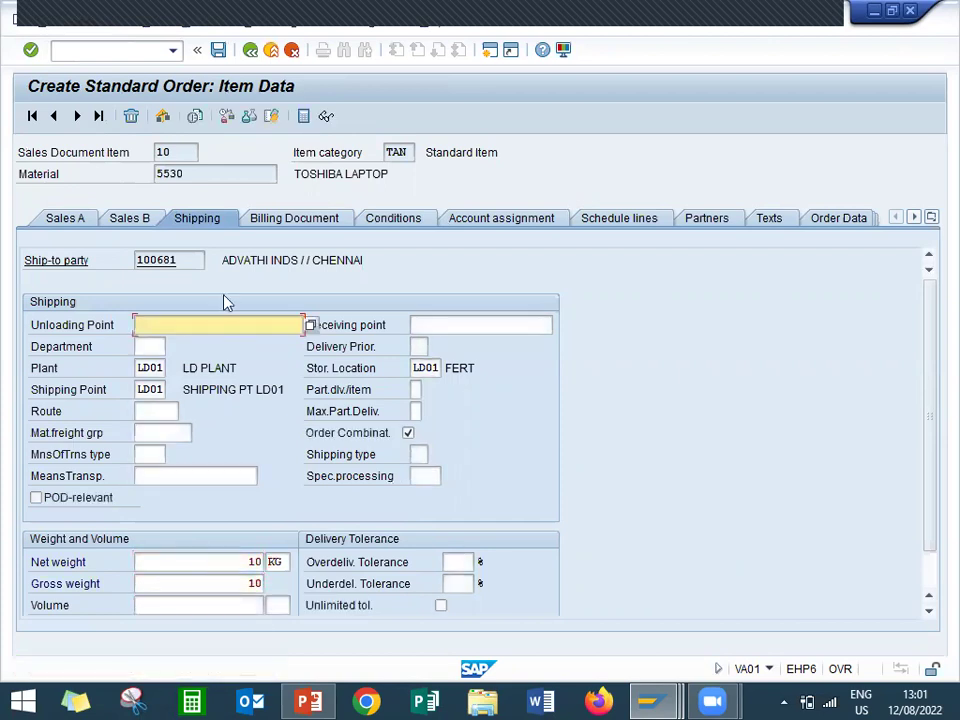
- Return to the order overview, save the standard order and start transaction VL01N for the outbound delivery
{"action": "left_click", "coordinate": [250, 49]}
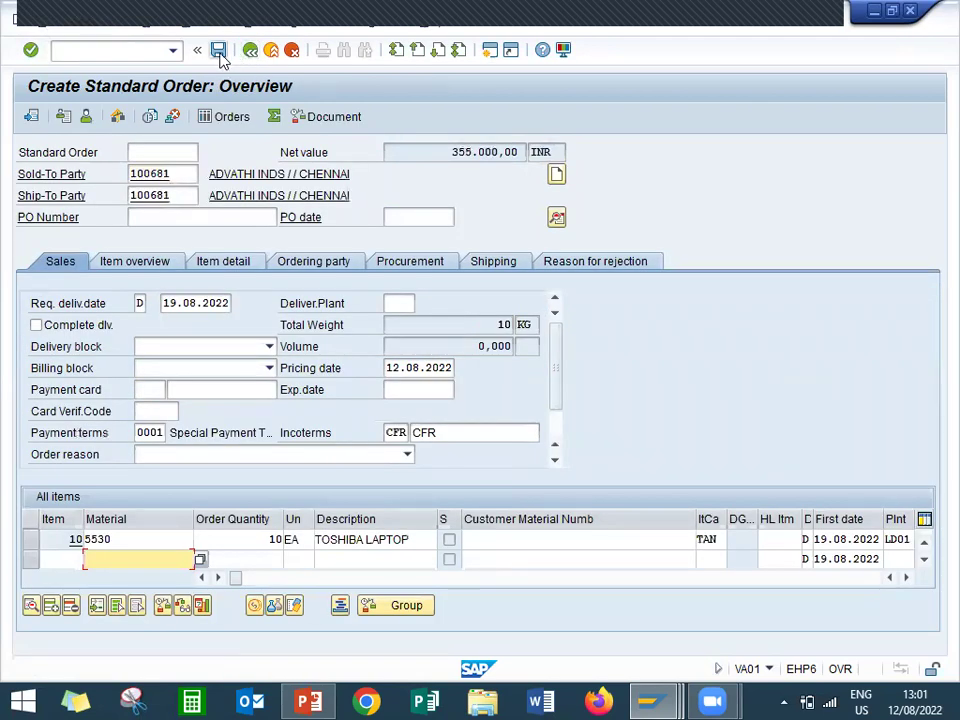
{"action": "left_click", "coordinate": [219, 52]}
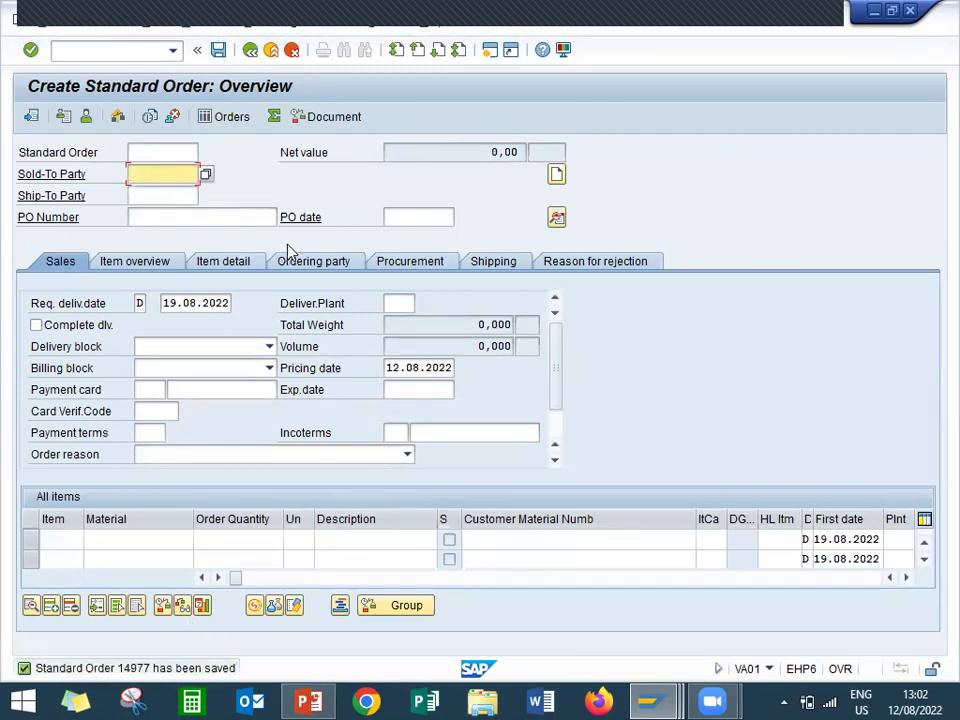
{"action": "left_click", "coordinate": [271, 49]}
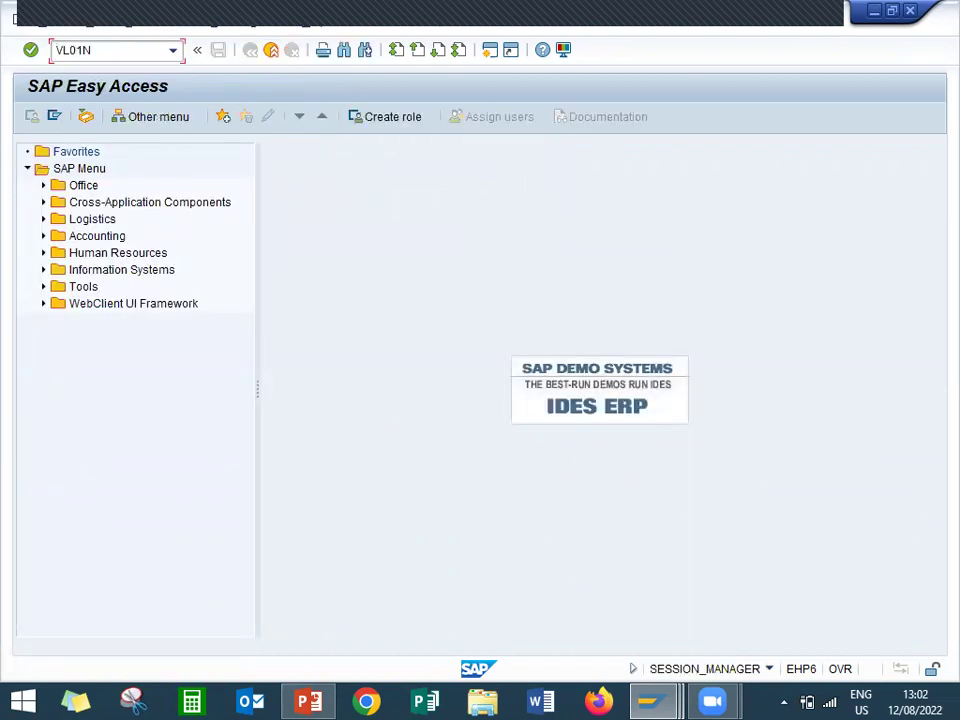
{"action": "key", "text": "Return"}
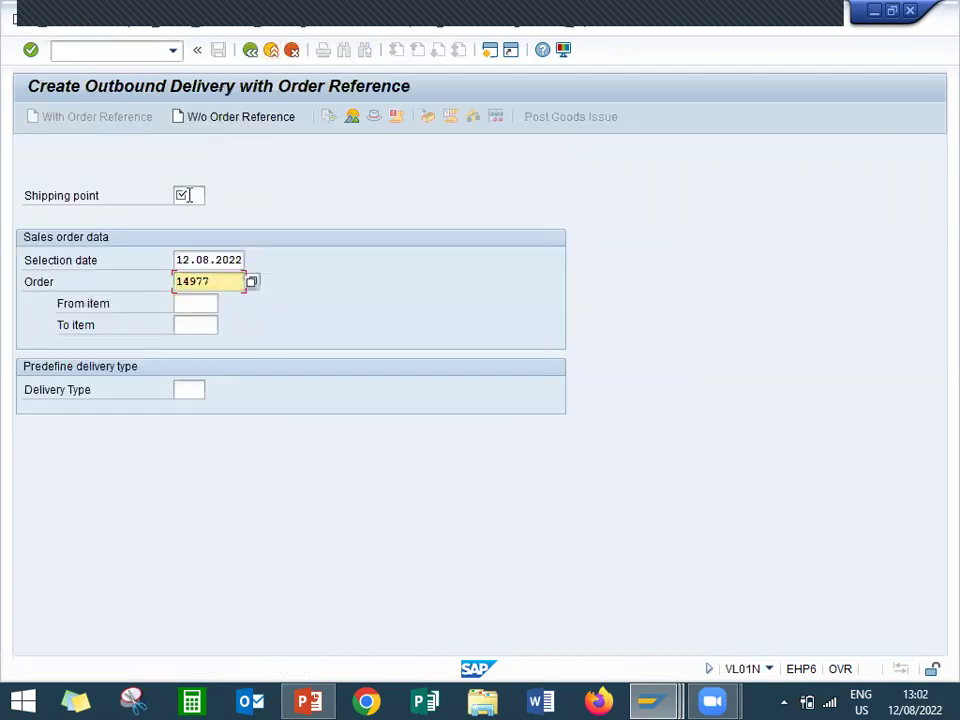
- Set the delivery's shipping point to LD01 and its selection date to 25.08.2022
{"action": "left_click", "coordinate": [183, 192]}
{"action": "type", "text": "LD01"}
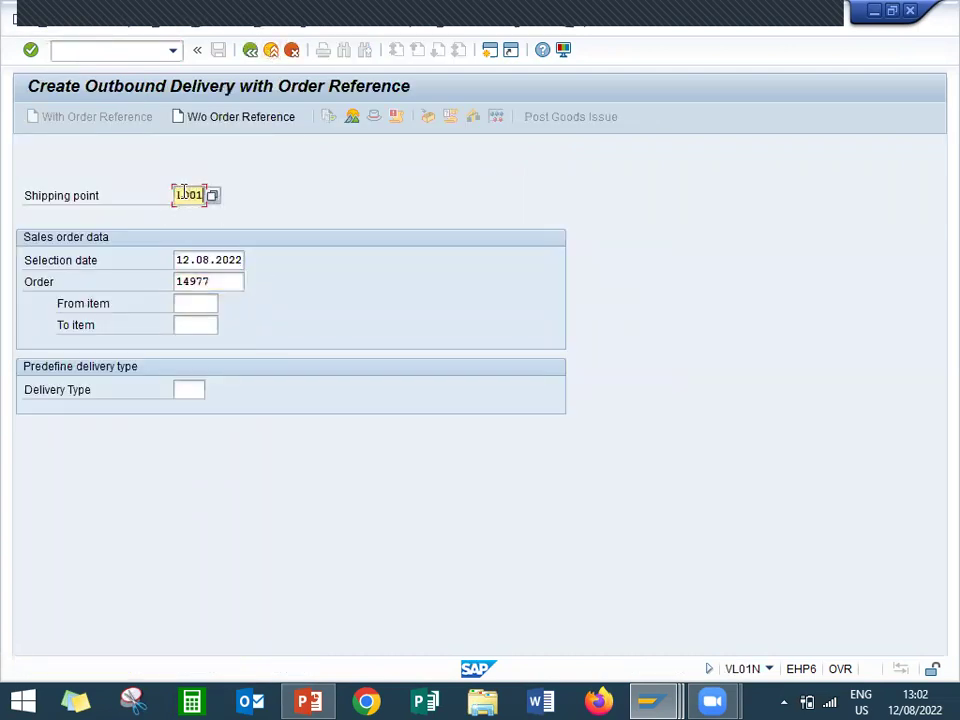
{"action": "left_click", "coordinate": [179, 261]}
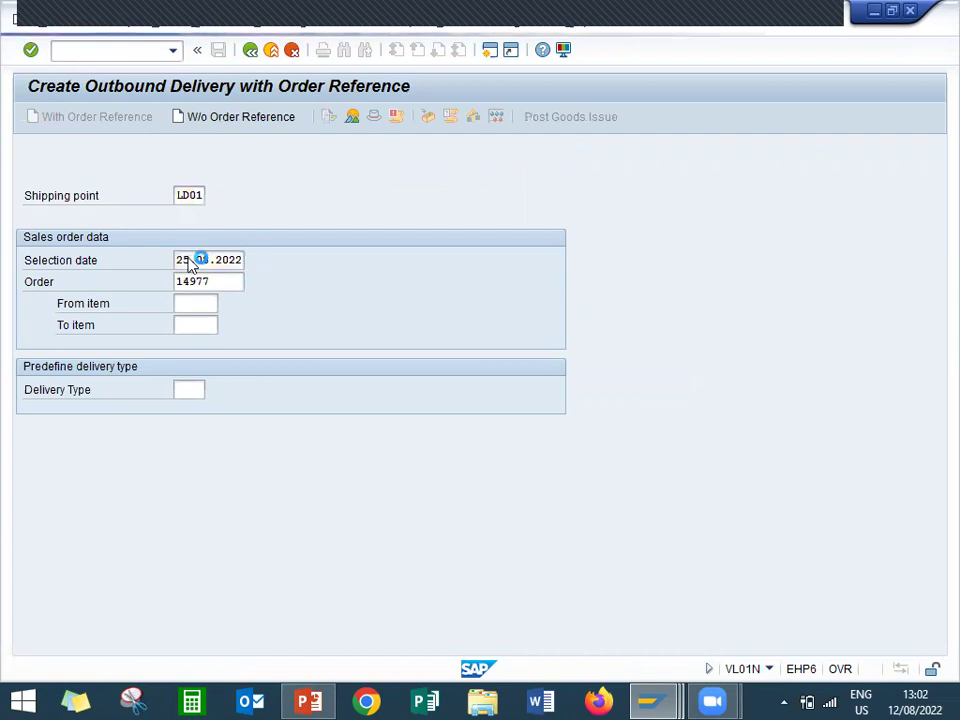
- Set item 10's picked quantity to 10 in the sales order's outbound delivery and post the goods issue
{"action": "left_click", "coordinate": [190, 280]}
{"action": "key", "text": "Return"}
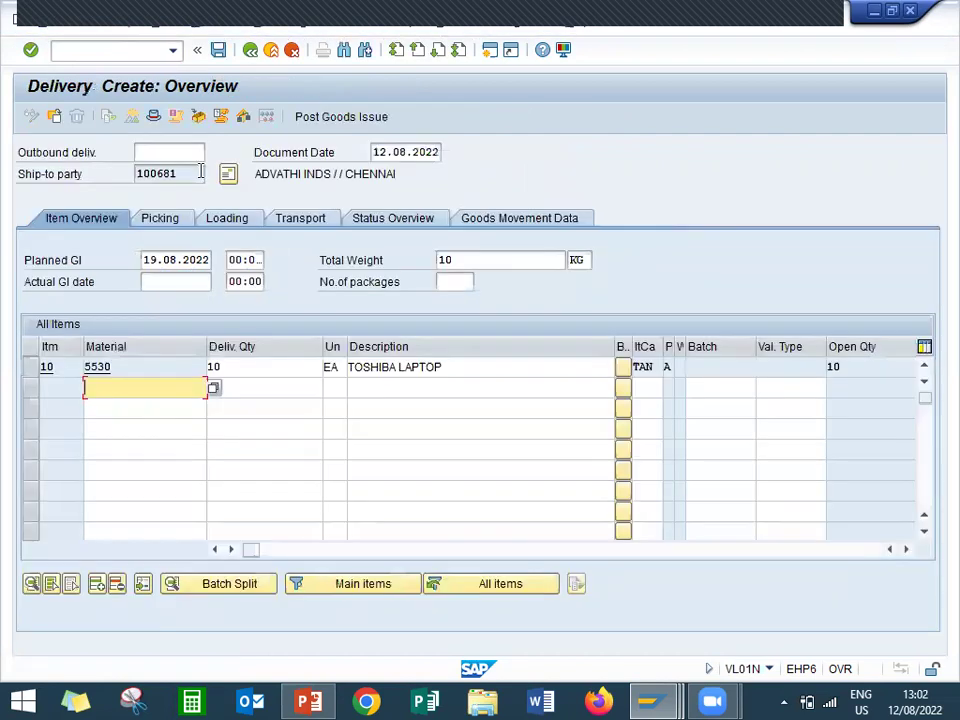
{"action": "left_click", "coordinate": [185, 220]}
{"action": "left_click", "coordinate": [461, 367]}
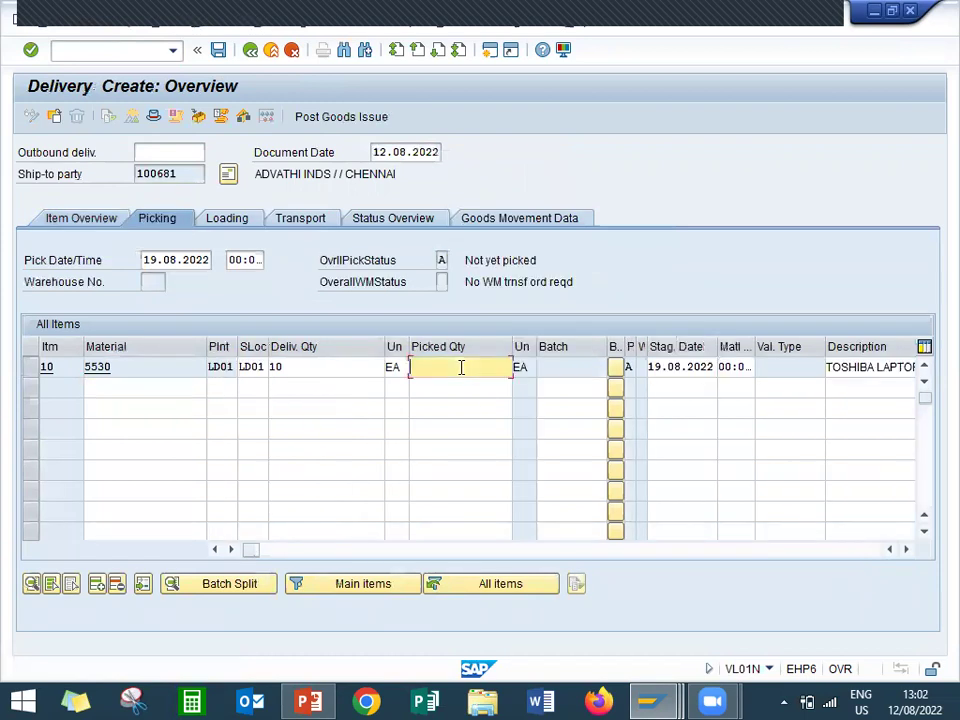
{"action": "type", "text": "10"}
{"action": "key", "text": "Return"}
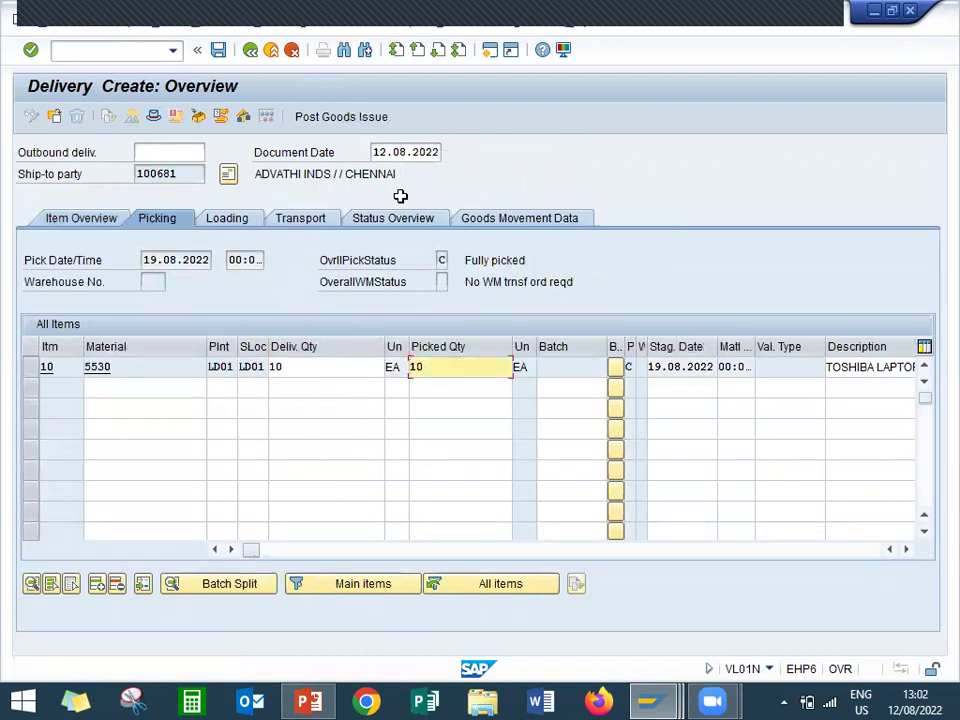
{"action": "left_click", "coordinate": [333, 120]}
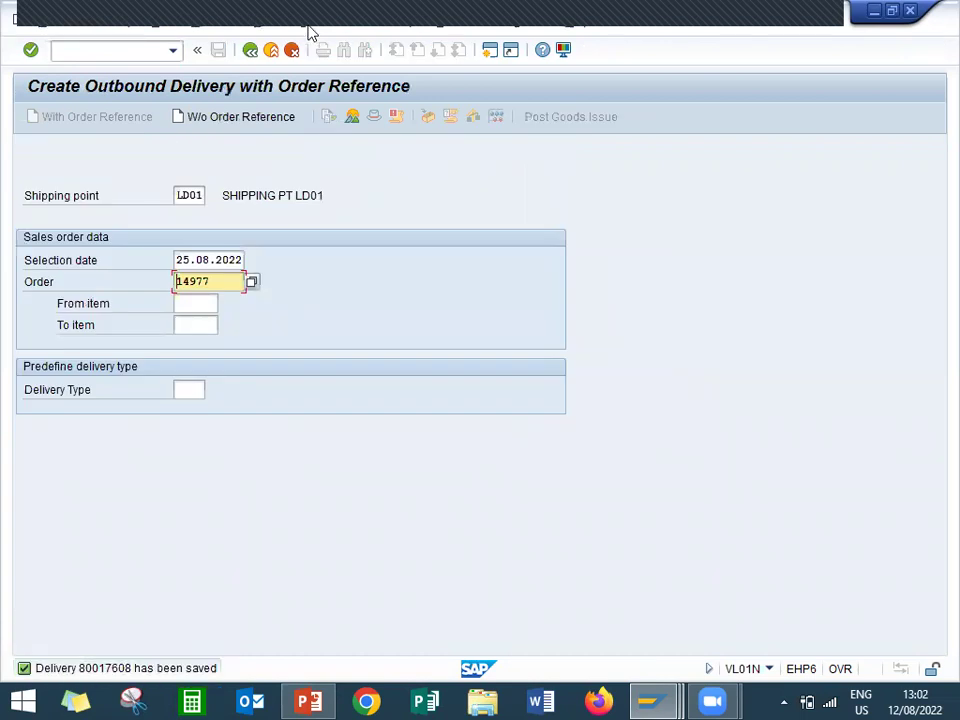
- Start transaction VF01 from the initial screen, then create and save the F2 invoice for the outbound delivery
{"action": "left_click", "coordinate": [271, 50]}
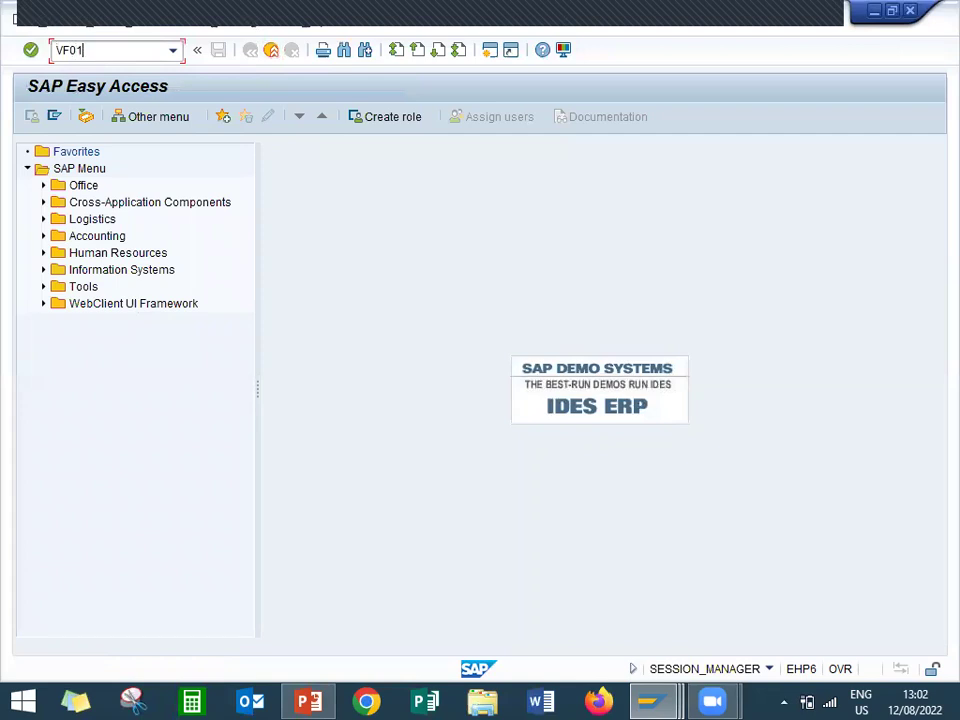
{"action": "key", "text": "Return"}
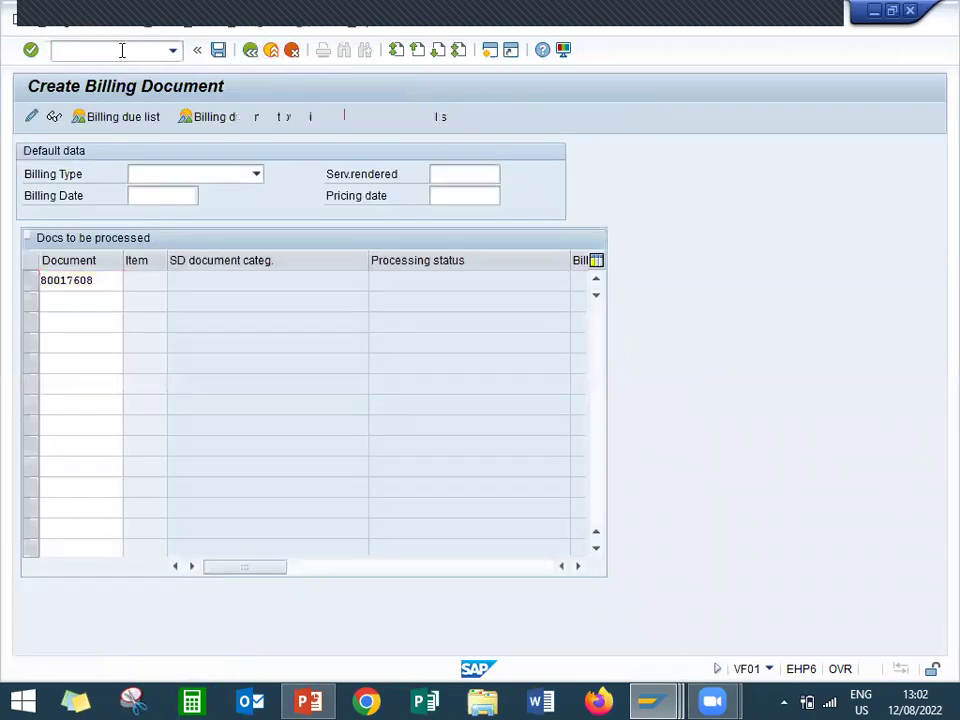
{"action": "key", "text": "Return"}
{"action": "key", "text": "Return"}
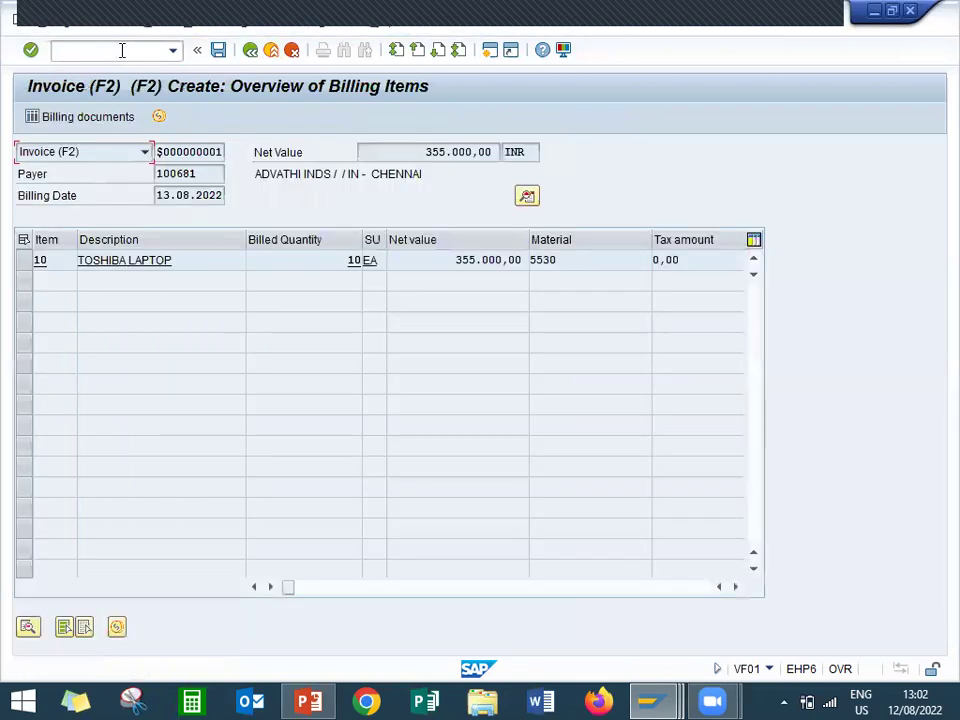
{"action": "left_click", "coordinate": [218, 55]}
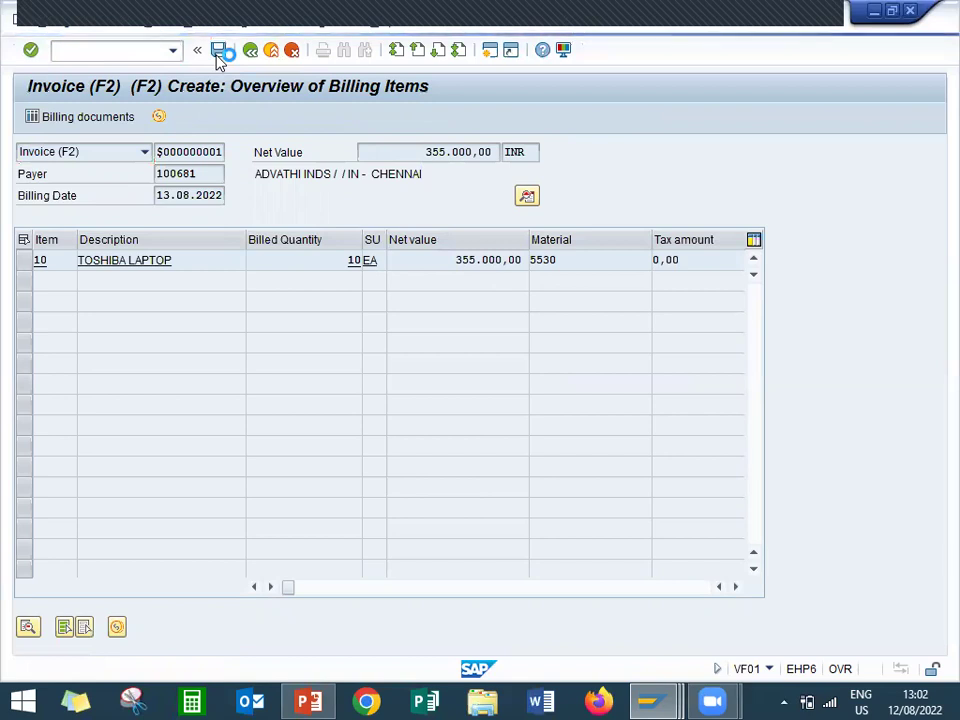